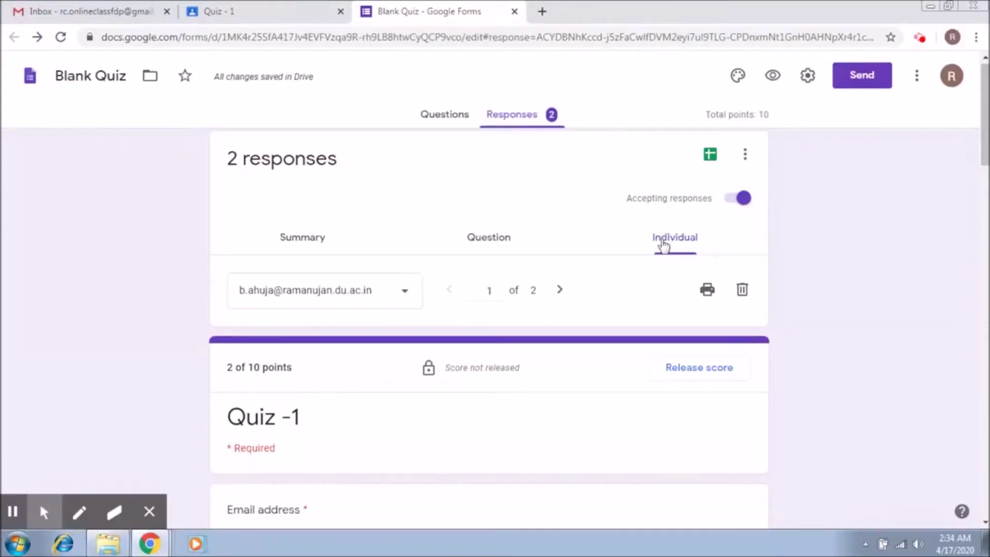
Scroll through the first student's individual quiz response down to the input devices question.
scroll(985, 139, "down", 2)
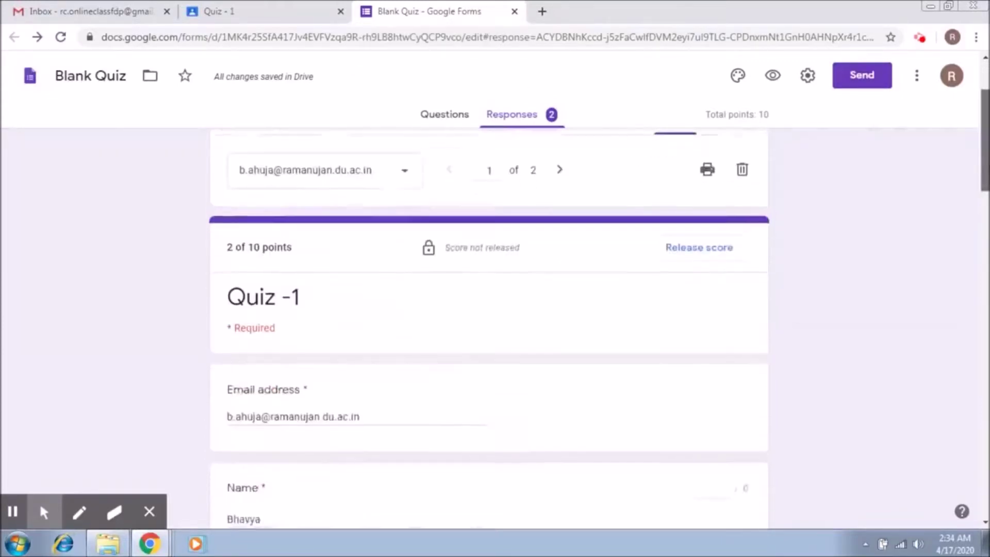
scroll(985, 140, "down", 1)
scroll(984, 155, "down", 2)
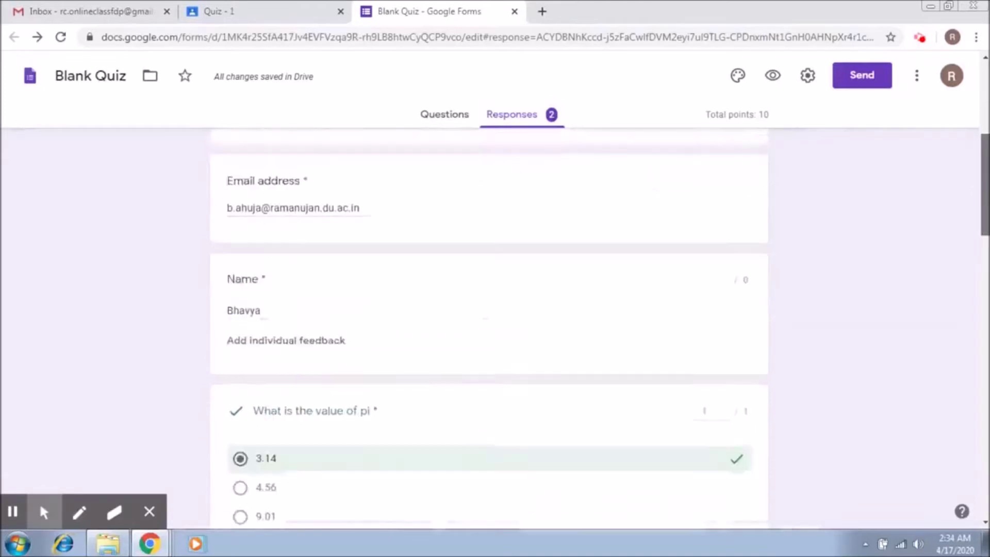
scroll(985, 155, "up", 1)
scroll(984, 206, "down", 4)
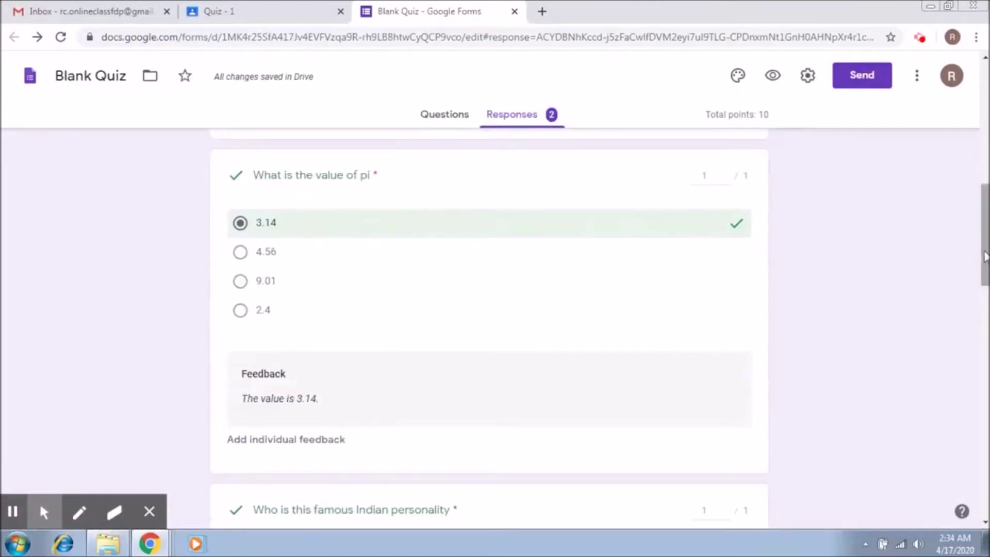
scroll(985, 242, "down", 5)
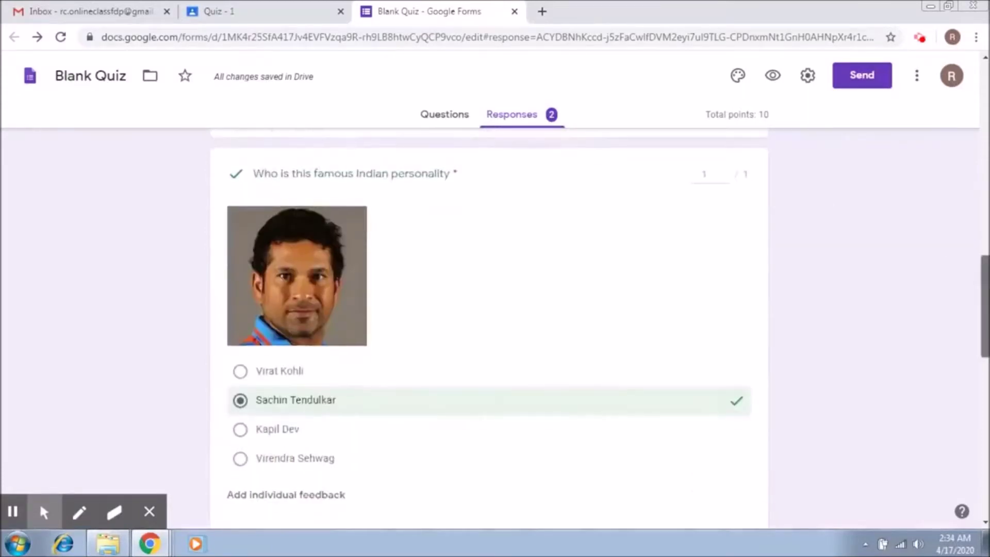
scroll(985, 309, "down", 4)
scroll(985, 360, "down", 1)
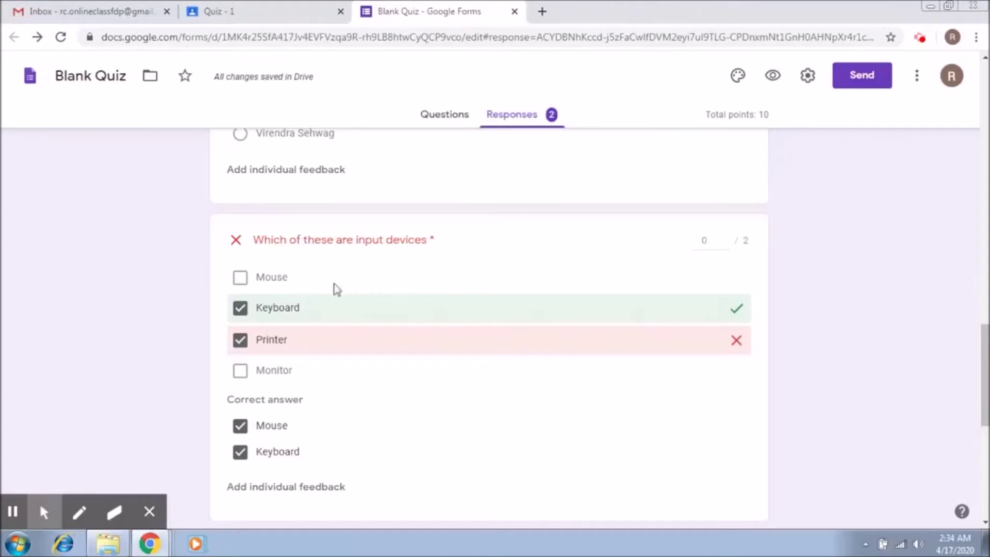
Award the input devices answer 1 point and save it.
left_click(706, 239)
type("1")
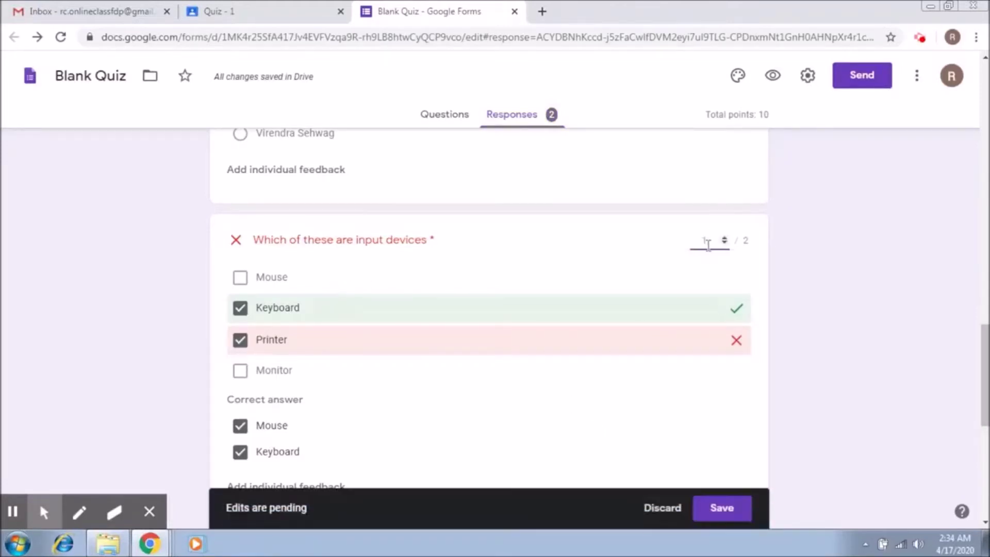
left_click(722, 508)
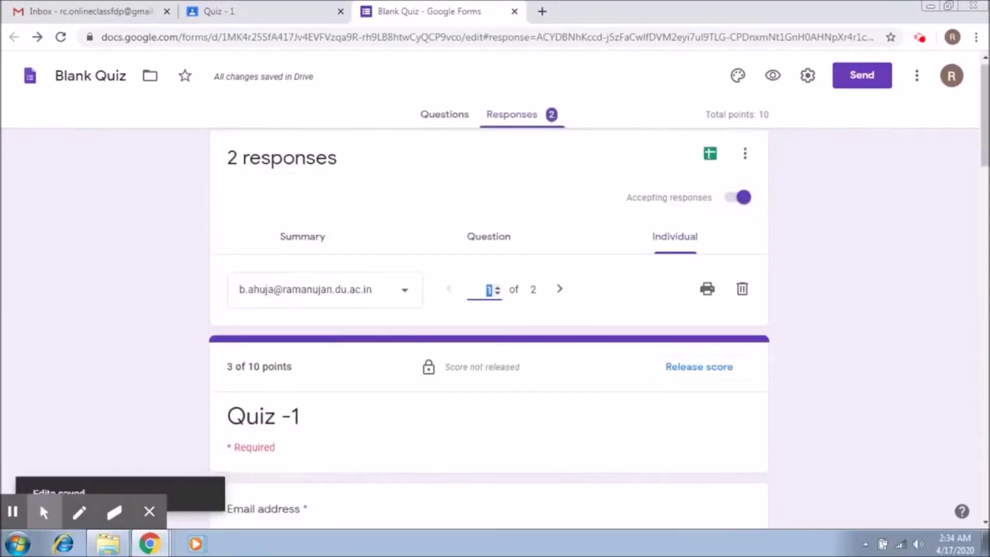
Give the Define Photosynthesis answer 1 point and save, bringing the total to 4 of 10.
scroll(489, 330, "down", 10)
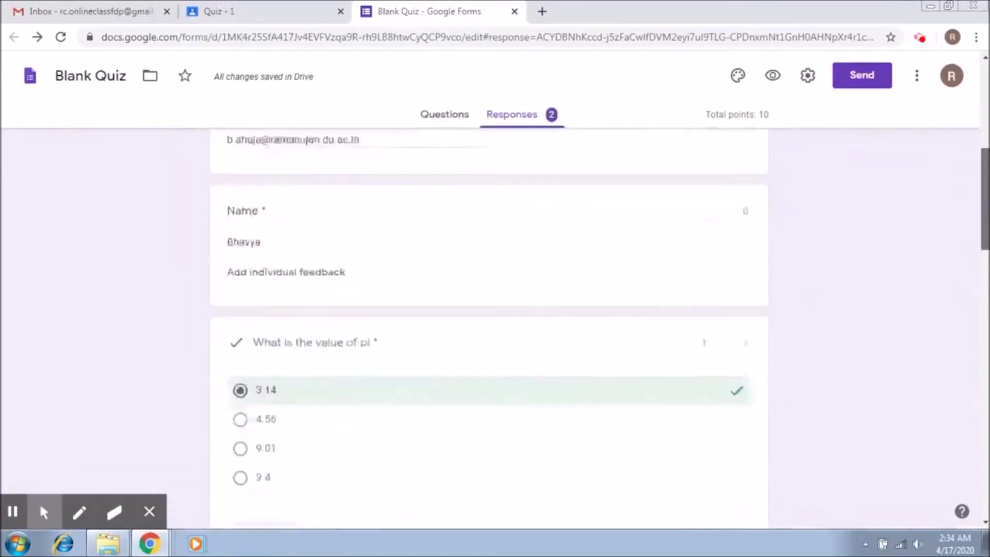
scroll(488, 329, "down", 11)
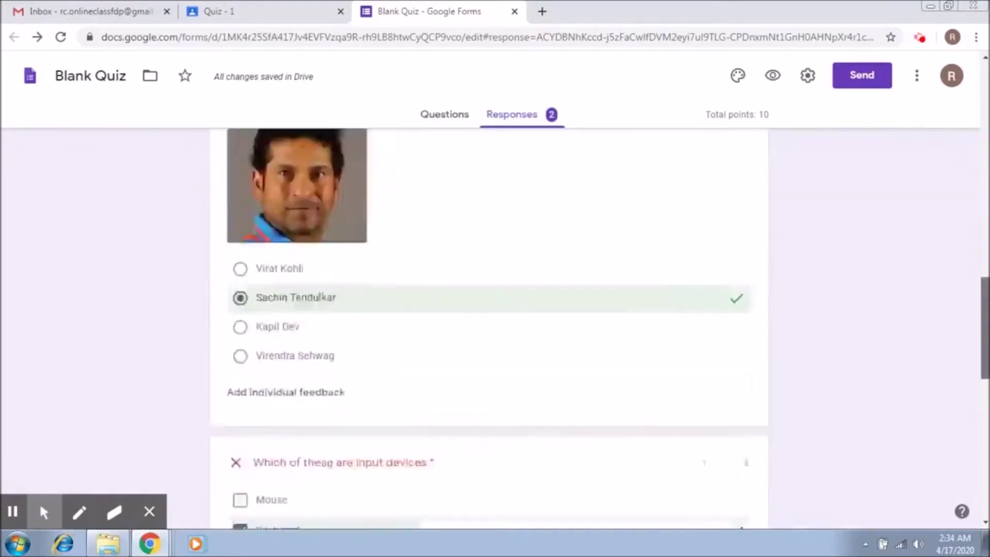
scroll(488, 330, "down", 7)
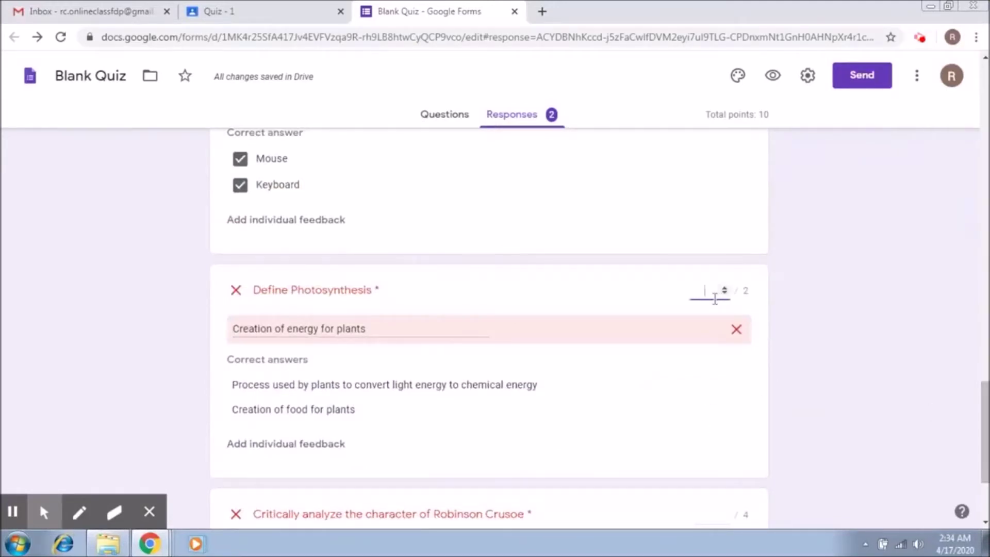
type("1")
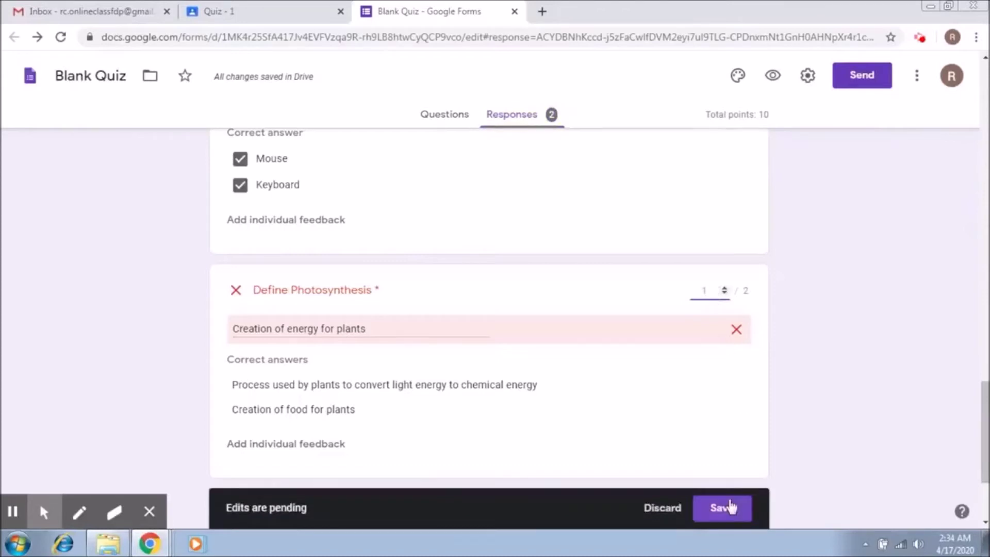
left_click(731, 506)
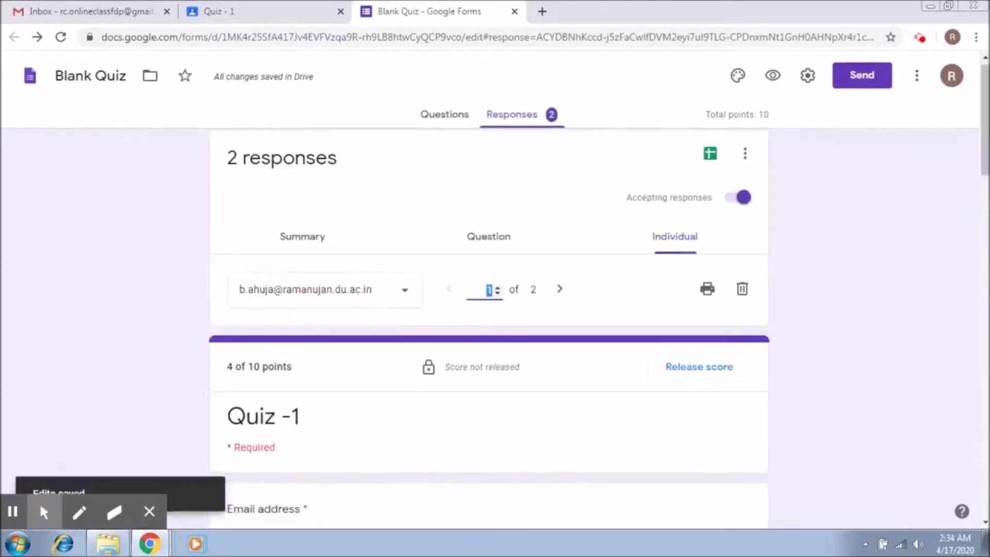
Score the Robinson Crusoe answer 2 of 4 points and save it.
scroll(489, 330, "down", 20)
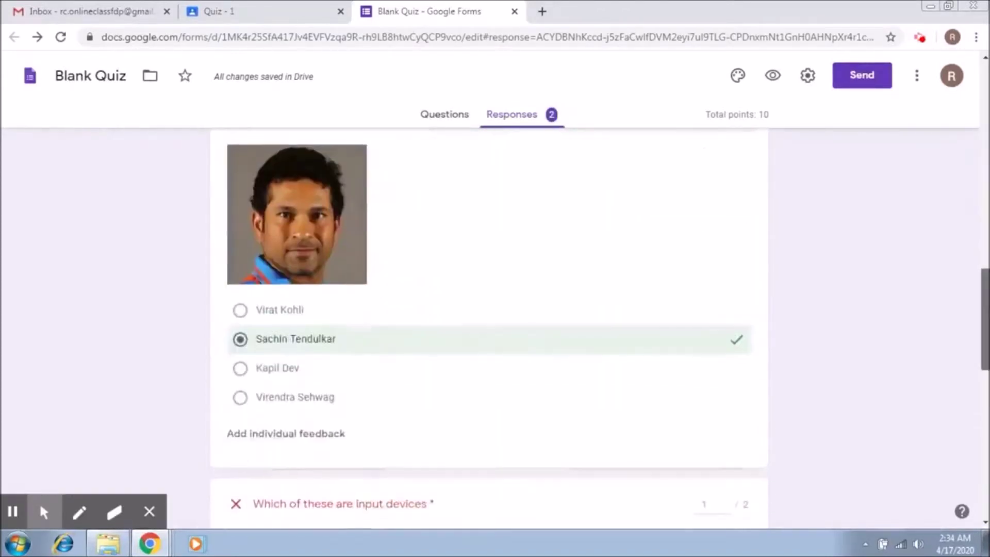
scroll(978, 403, "down", 10)
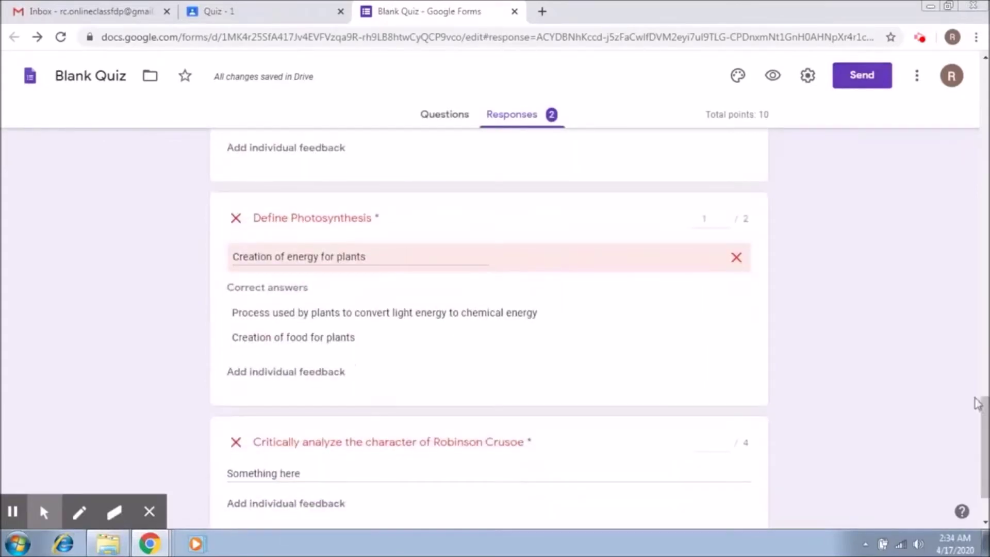
scroll(979, 404, "down", 2)
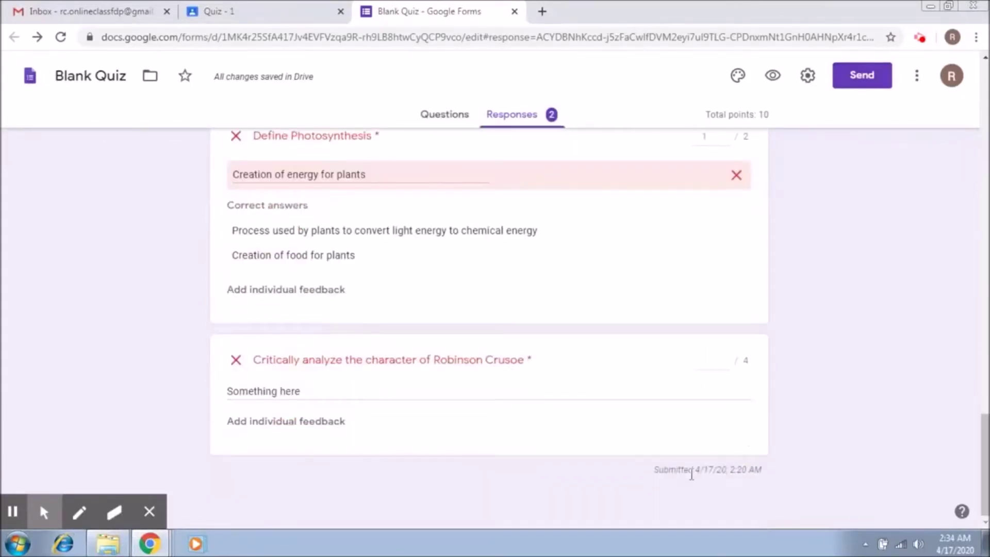
left_click(704, 366)
type("2")
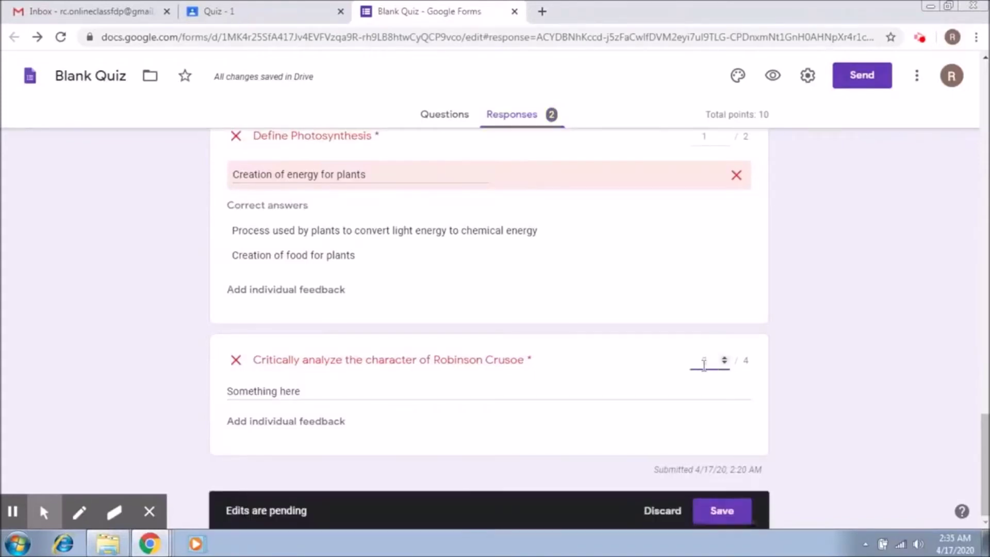
left_click(722, 508)
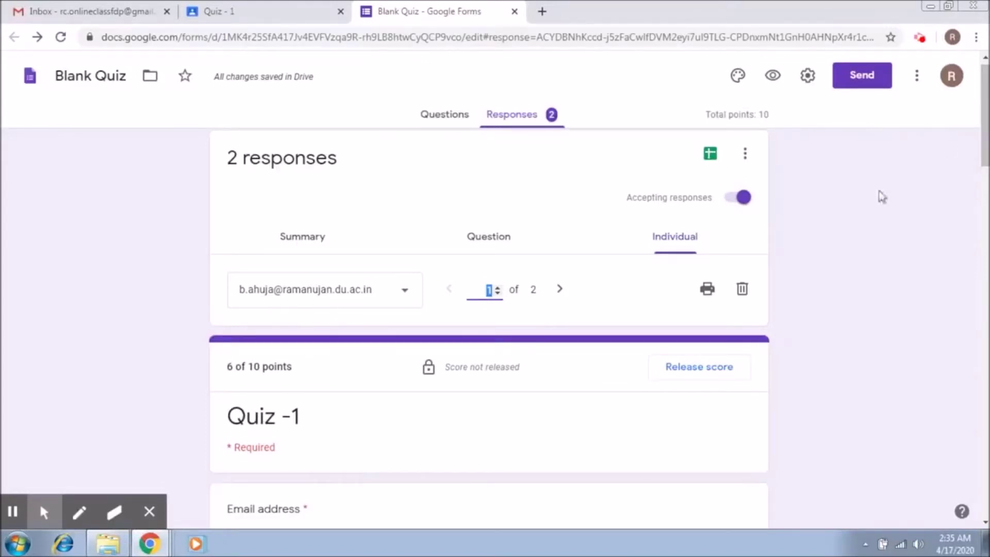
Release the 6/10 score to the respondent, sending the notification email.
left_click(711, 368)
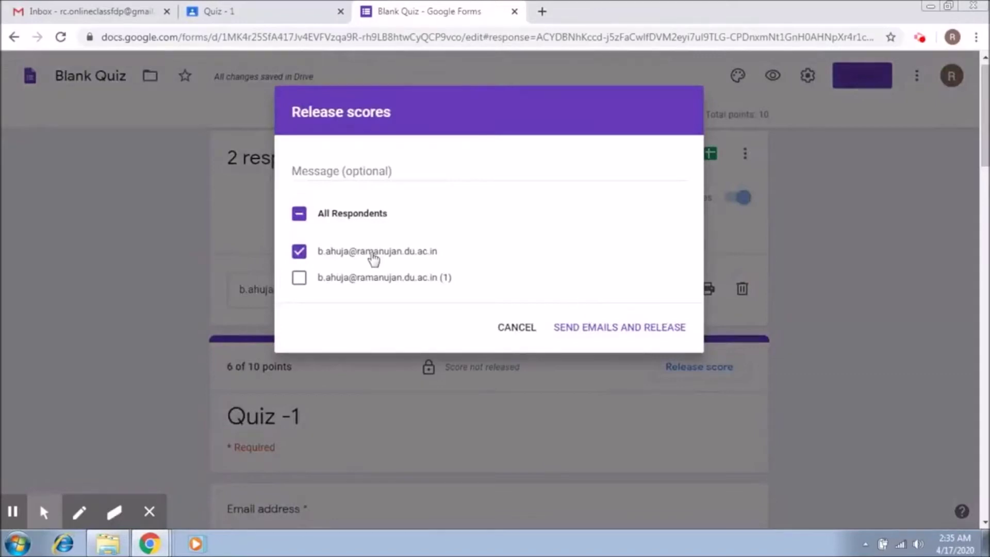
left_click(598, 326)
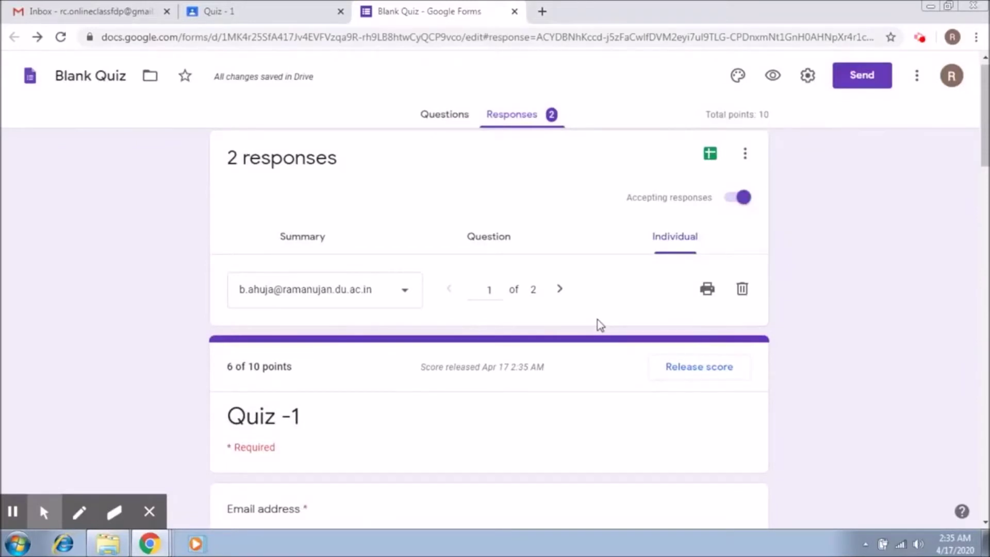
left_click(299, 8)
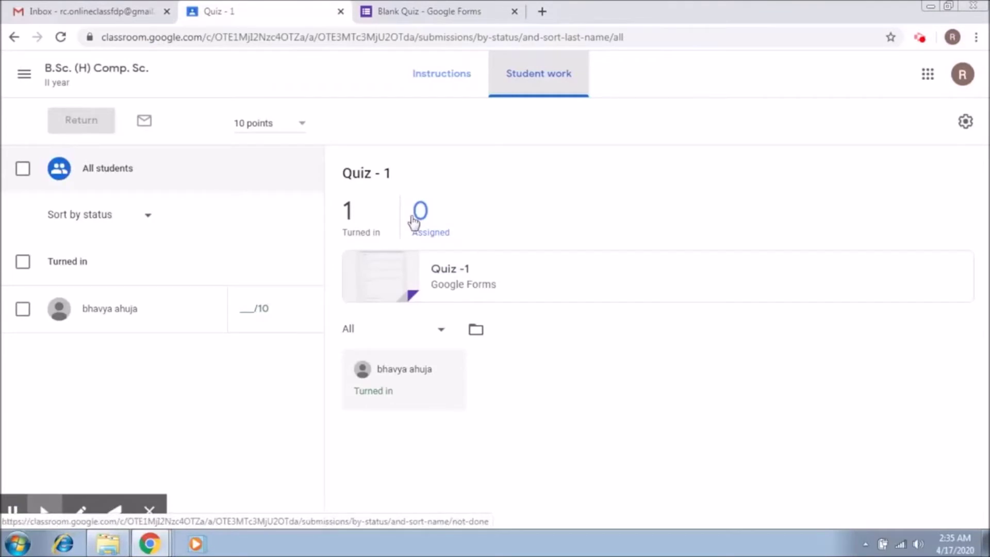
Enter a grade of 6 for the student's turned-in Quiz - 1 submission.
left_click(245, 308)
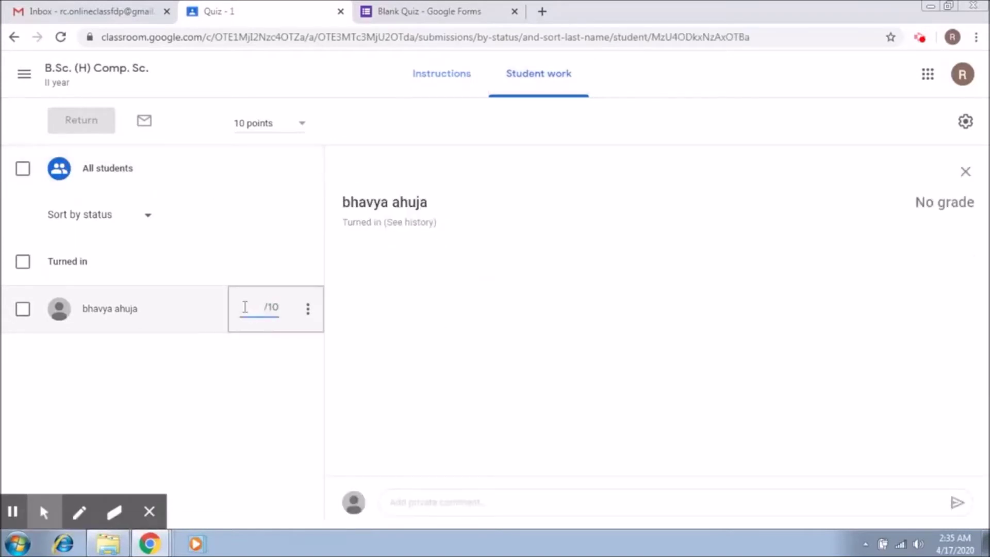
type("6")
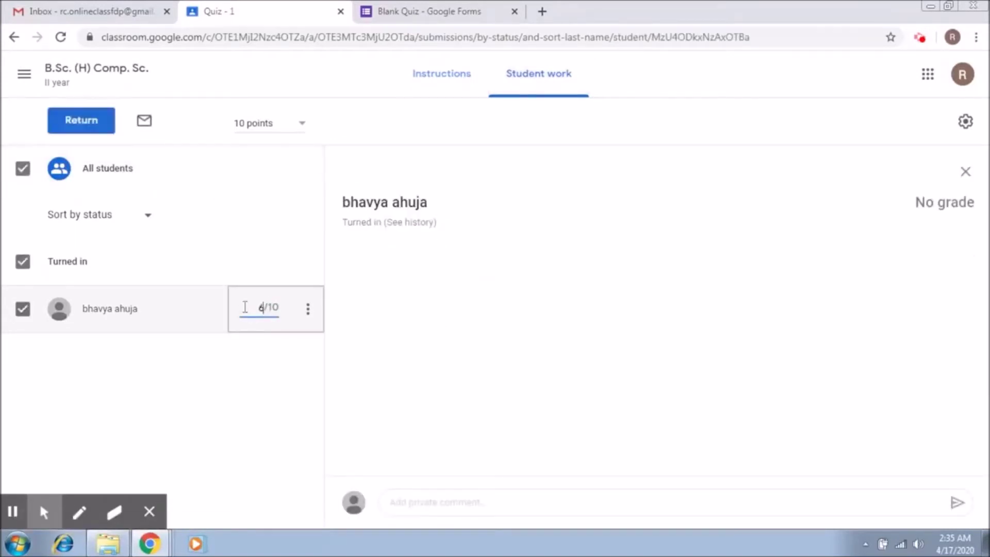
Return the 6/10 Quiz - 1 work with the private comment 'Try harder next time'.
left_click(115, 119)
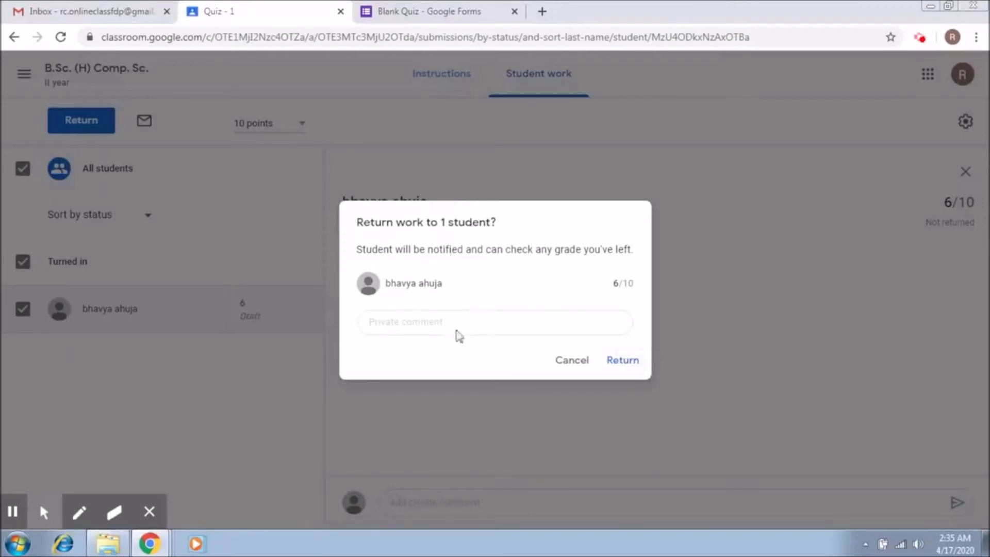
left_click(500, 321)
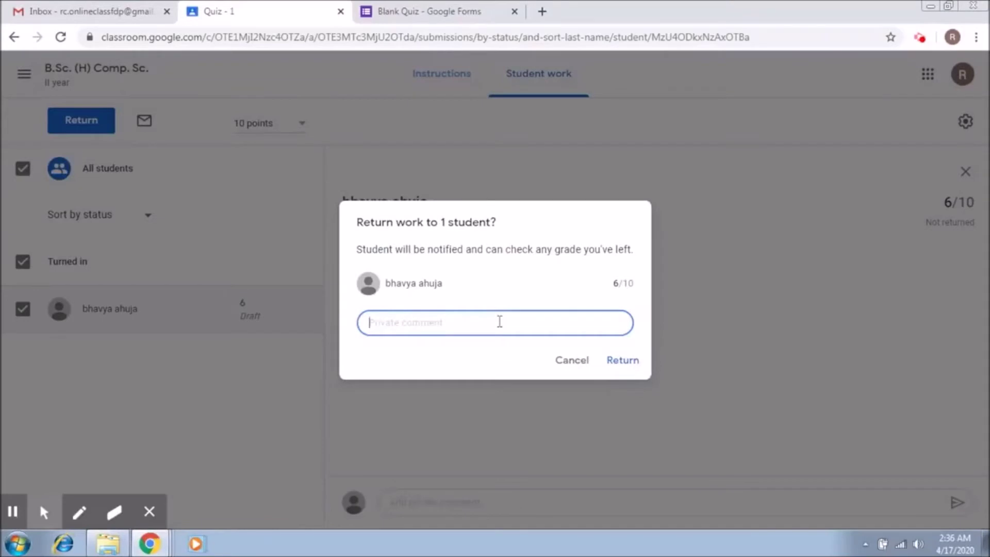
type("Try harder next time")
left_click(636, 365)
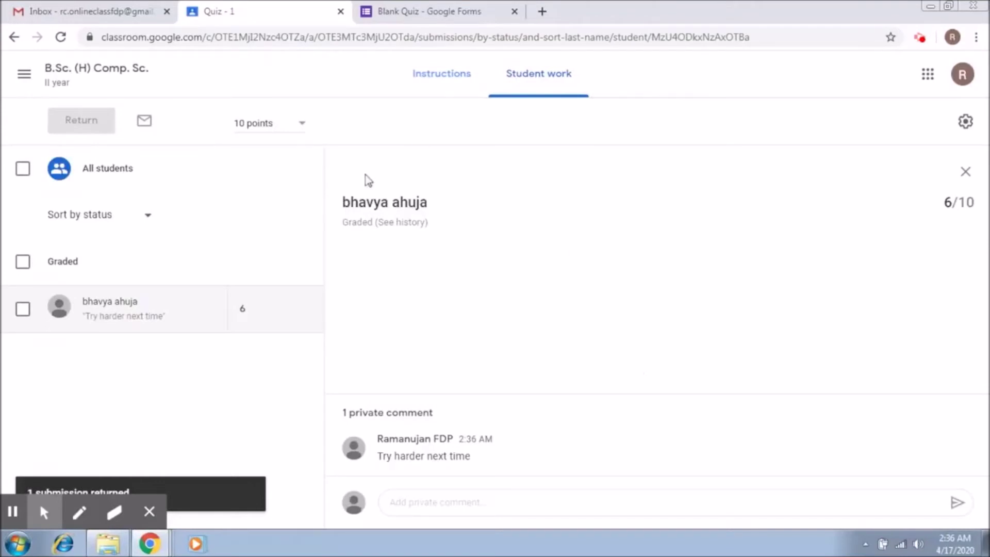
left_click(133, 72)
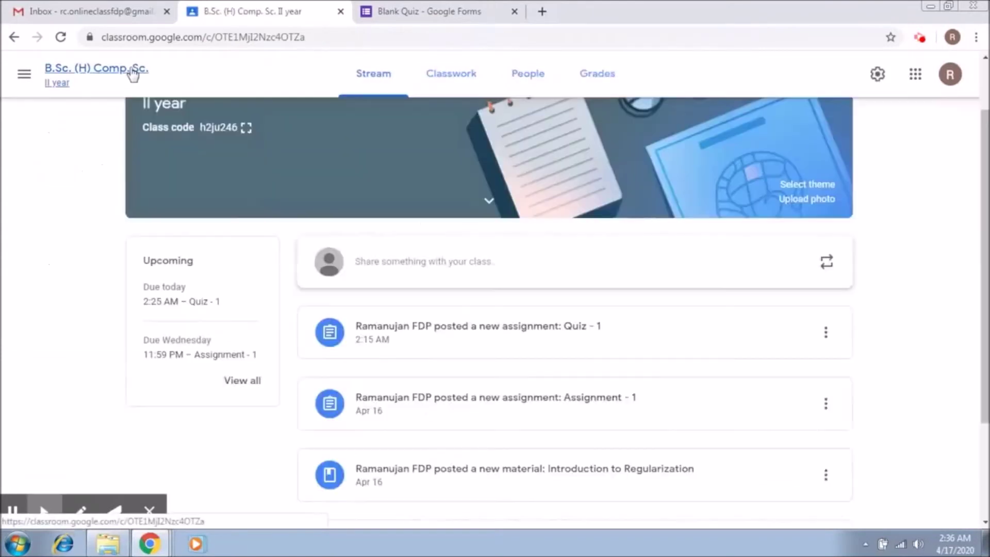
Open the Grades page showing Quiz - 1 at 6 and Assignment - 1 at 10.
left_click(593, 85)
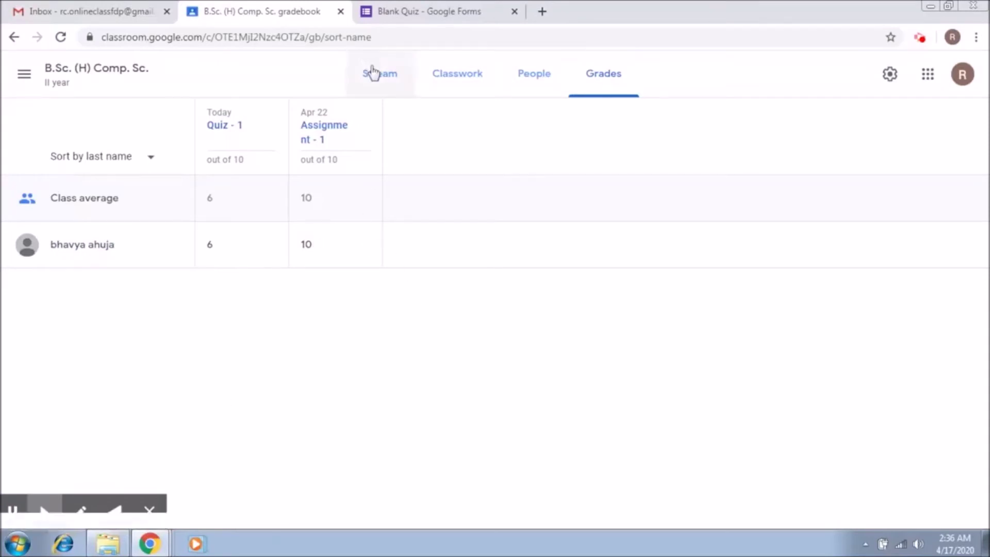
On Classwork, create a new question reading 'Implement Linear Regression in Python'.
left_click(435, 71)
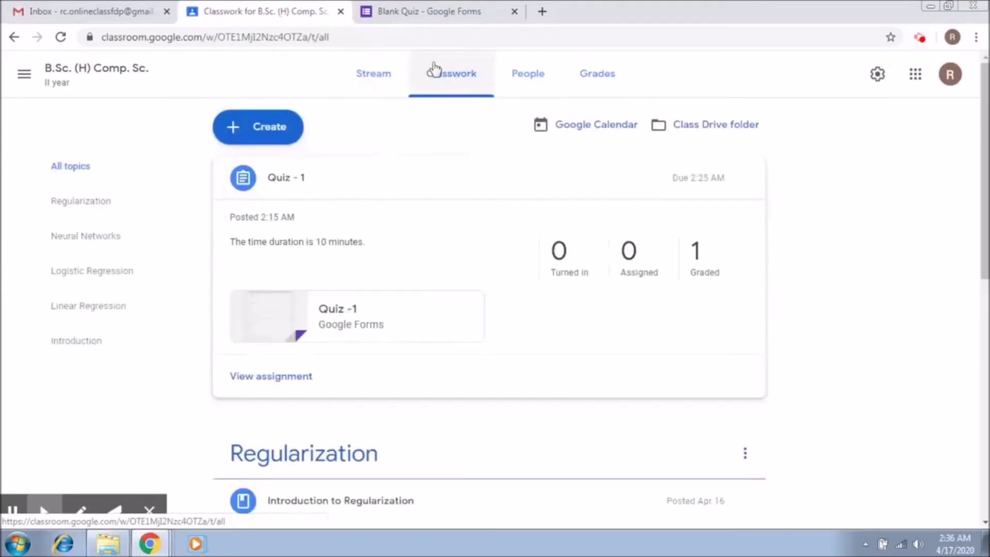
left_click(292, 139)
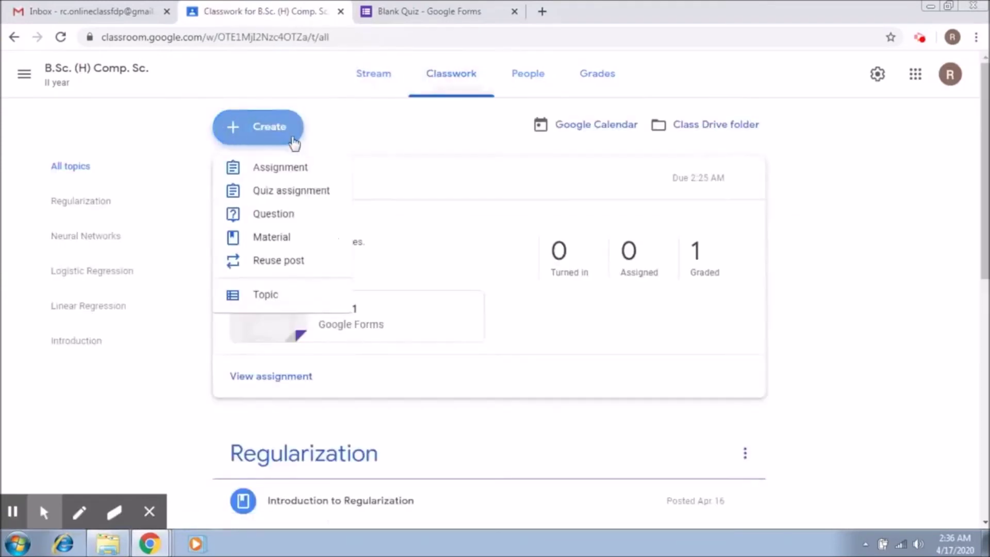
left_click(284, 224)
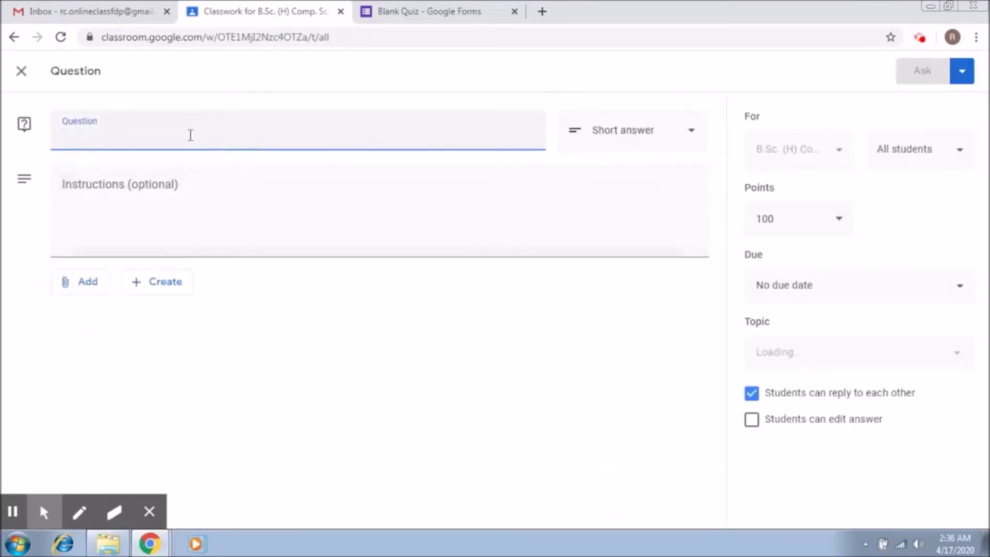
left_click(83, 284)
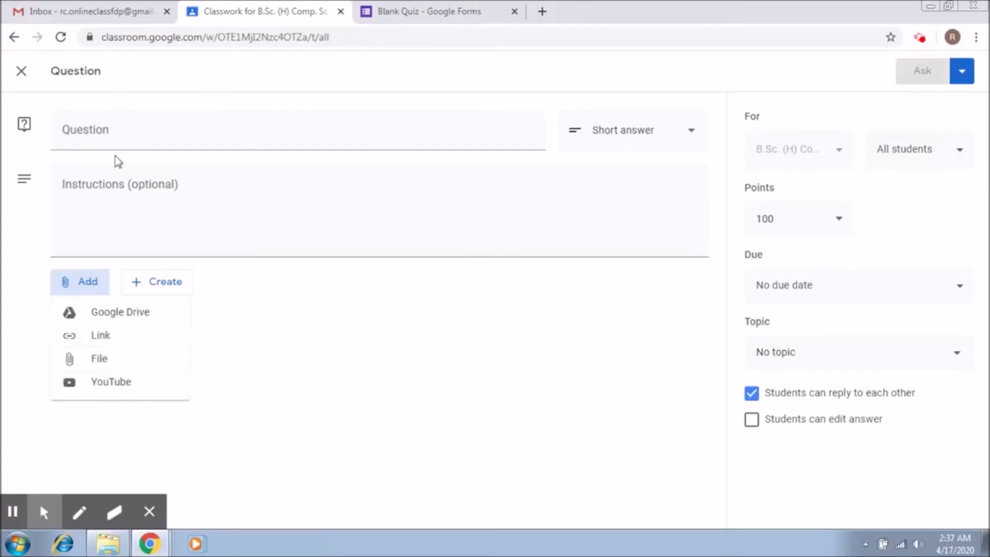
left_click(129, 130)
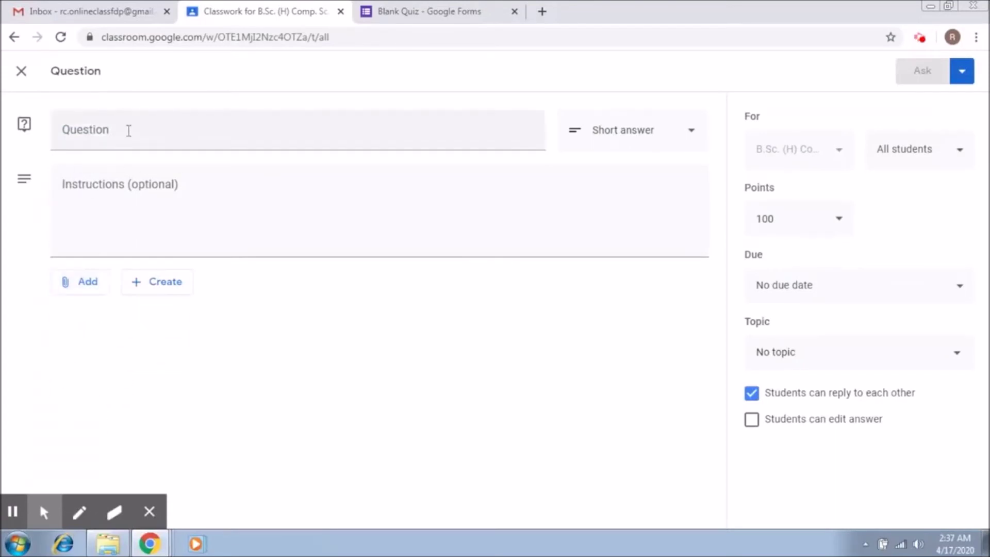
left_click(106, 132)
type("Im")
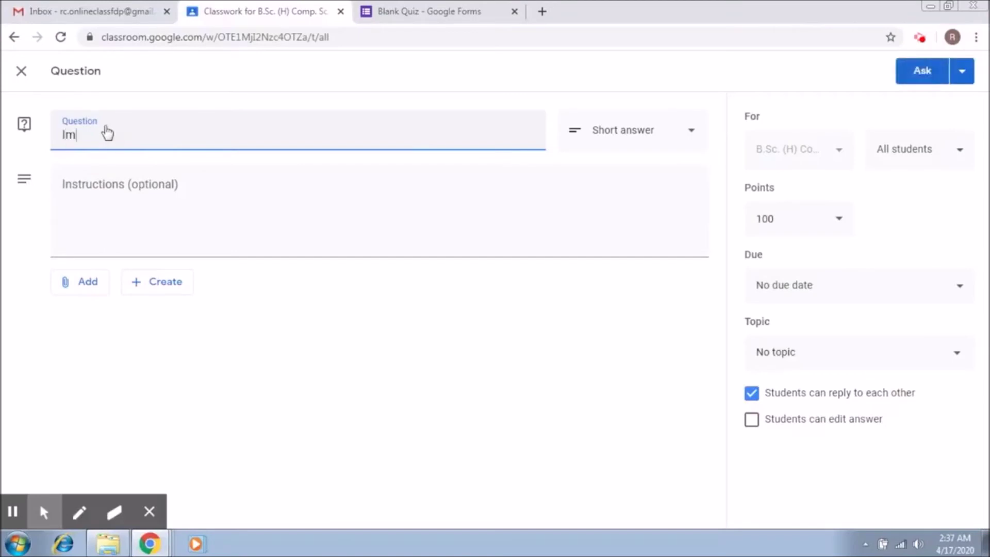
type("pleme")
type("nt Linear Reg")
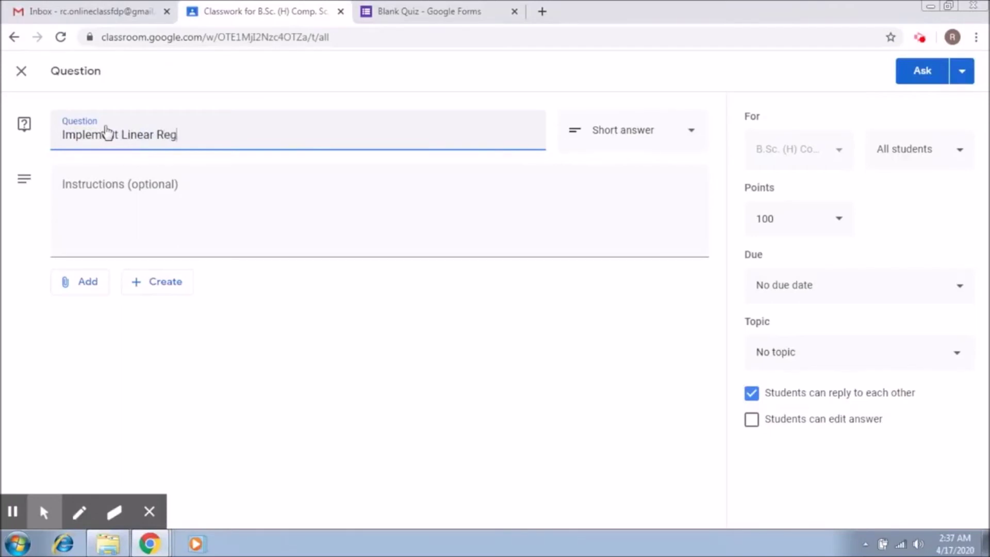
type("ression in Python")
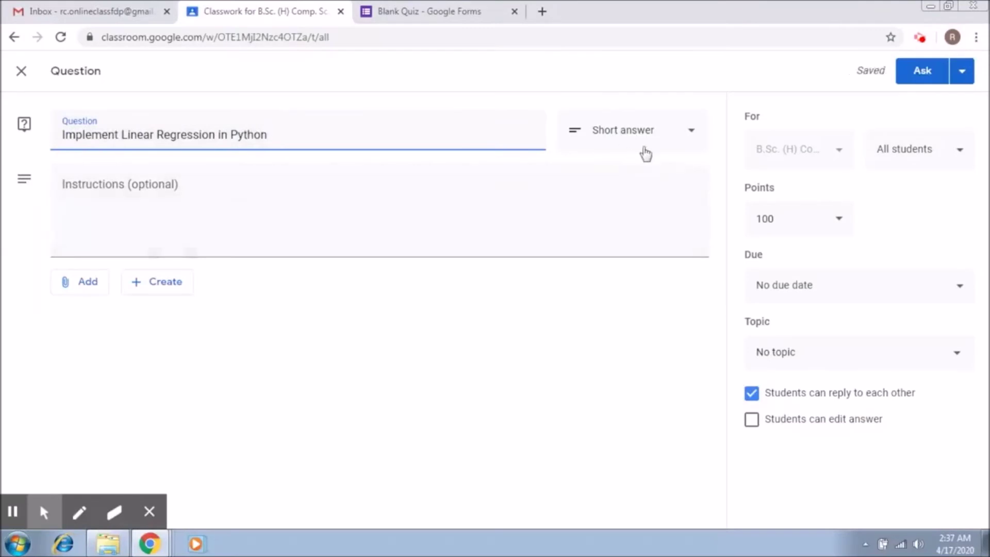
Keep the question type as Short answer and set its points to 10.
left_click(691, 135)
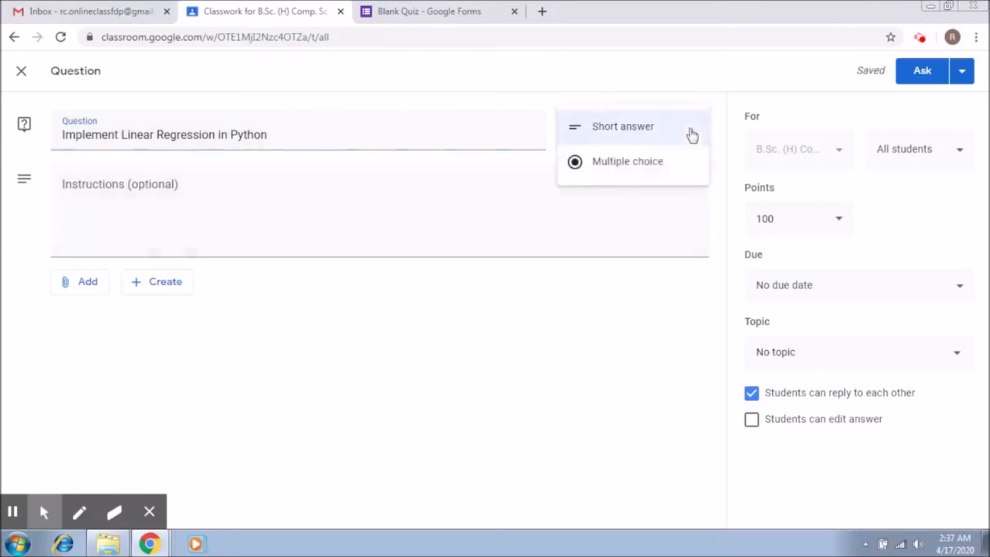
left_click(661, 133)
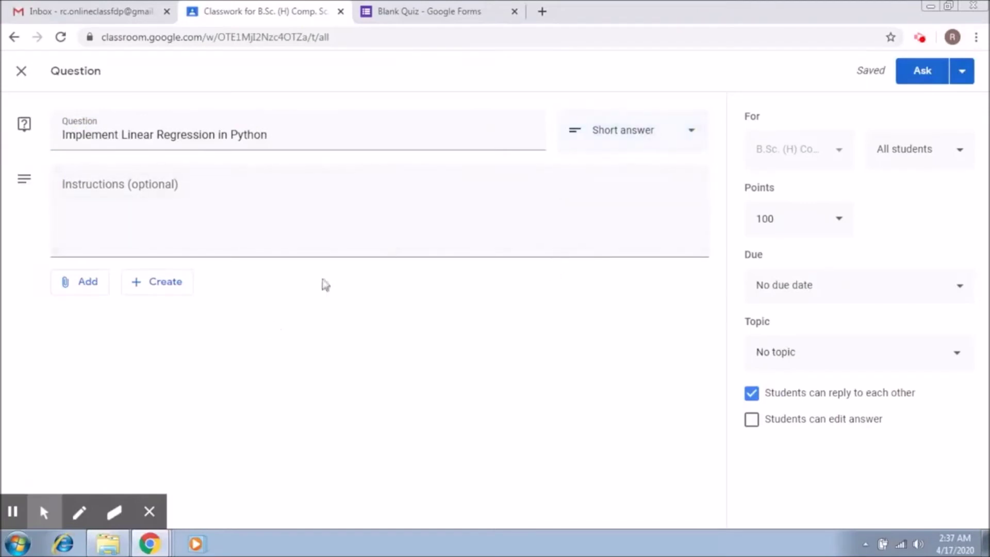
left_click(781, 217)
key("BackSpace")
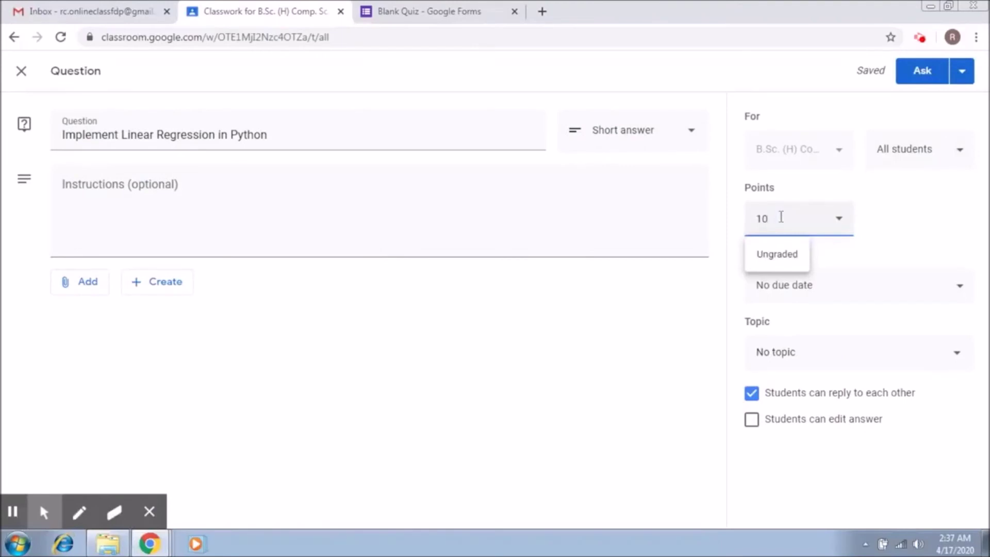
left_click(946, 235)
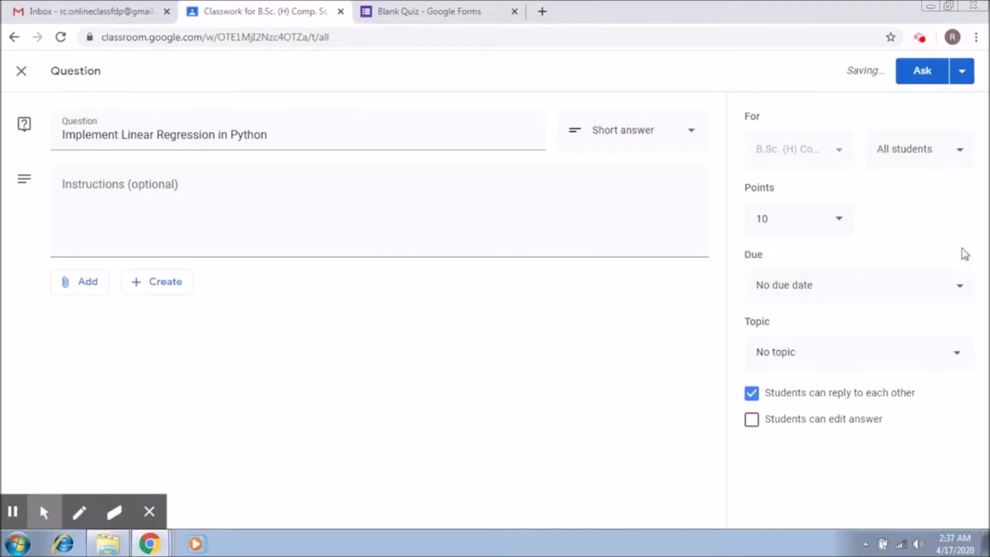
left_click(962, 71)
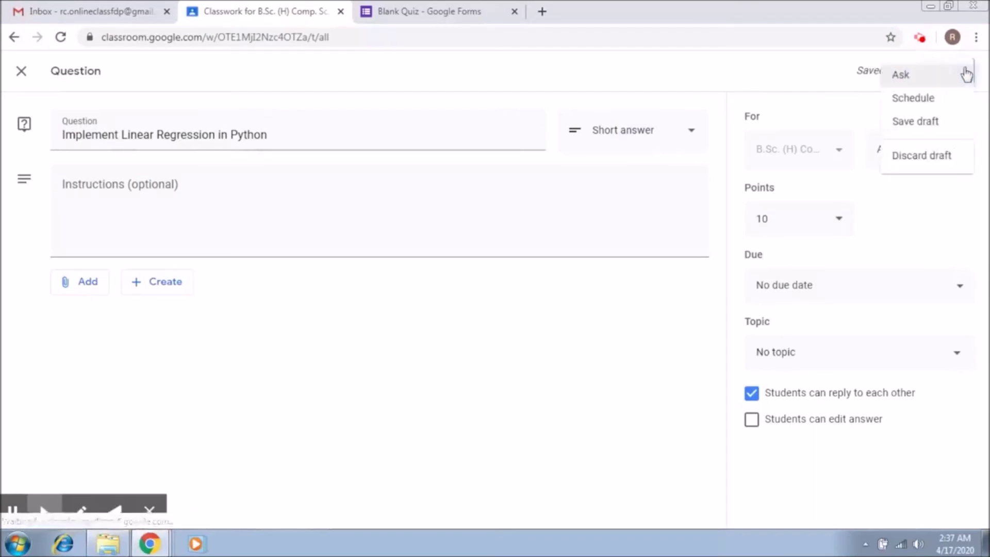
Post the question with Ask, expand it on Classwork, and switch to the student's window.
left_click(920, 75)
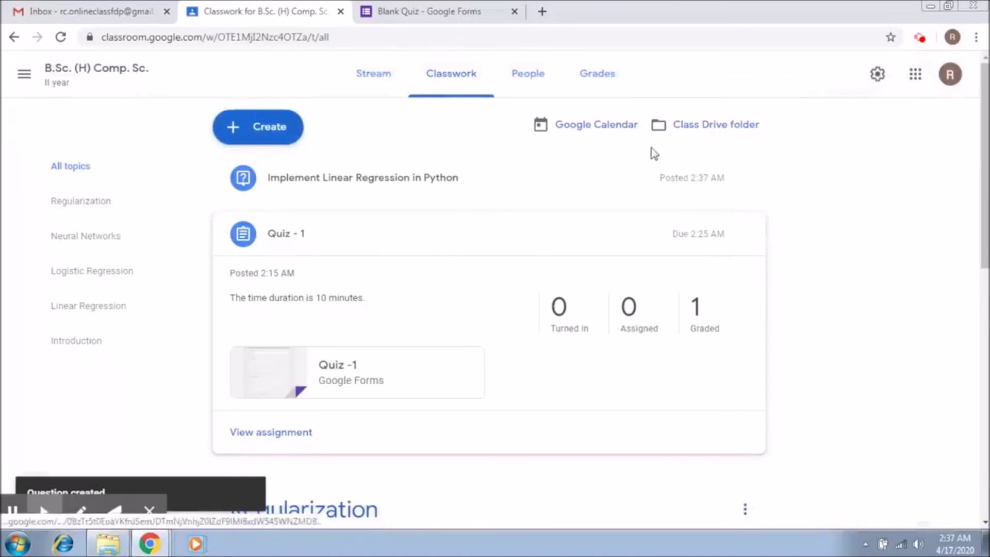
left_click(440, 184)
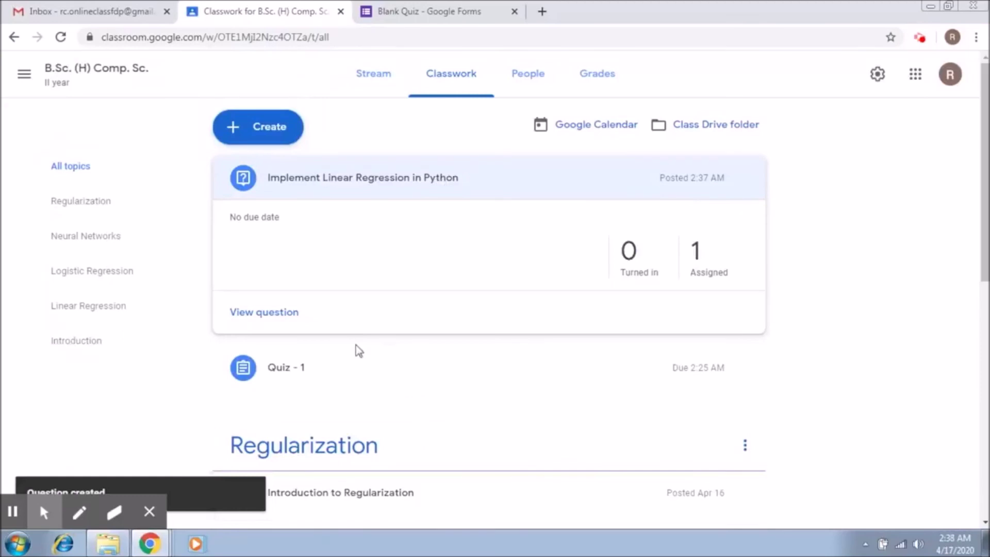
key("alt+Tab")
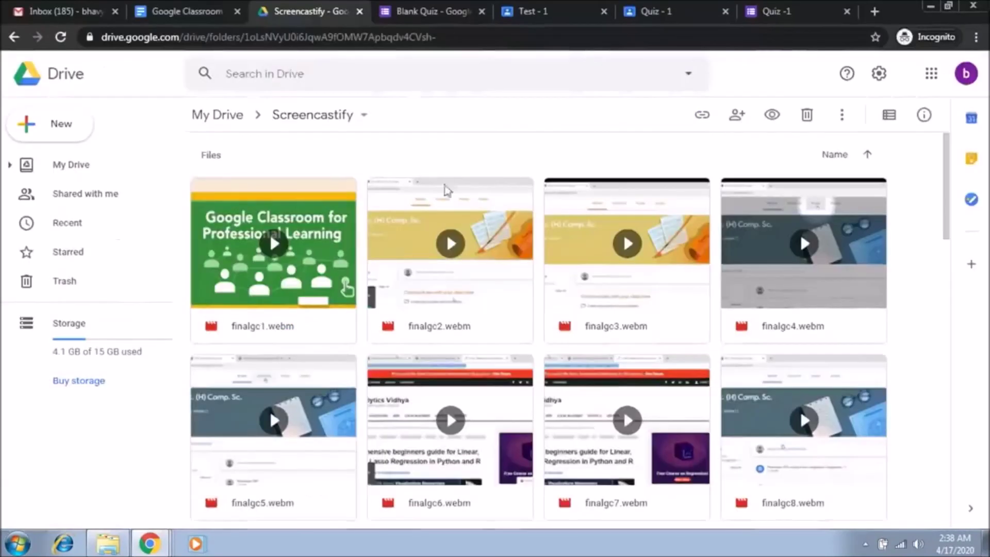
In the student's window, open the B.Sc. (H) Comp. Sc. stream showing the new question.
left_click(813, 8)
left_click(523, 10)
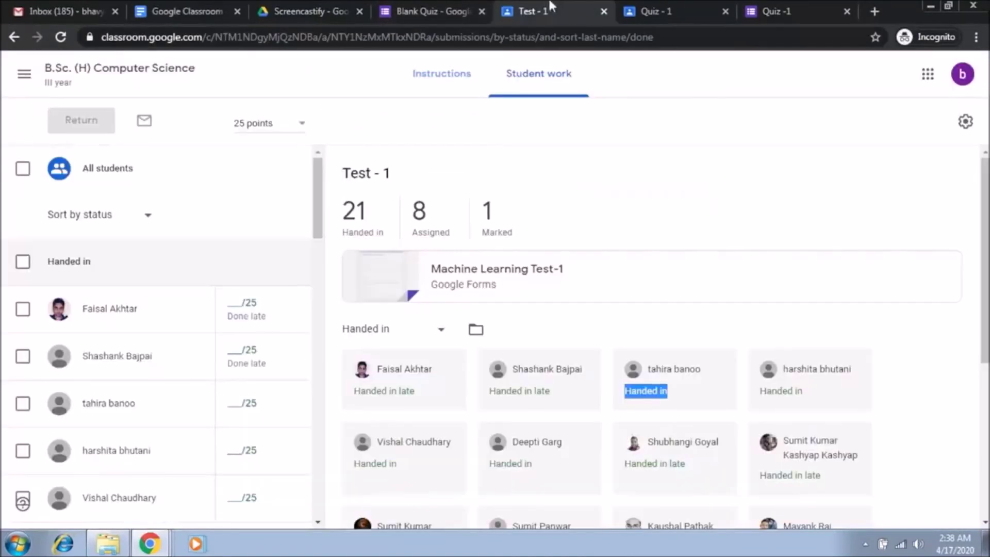
left_click(114, 75)
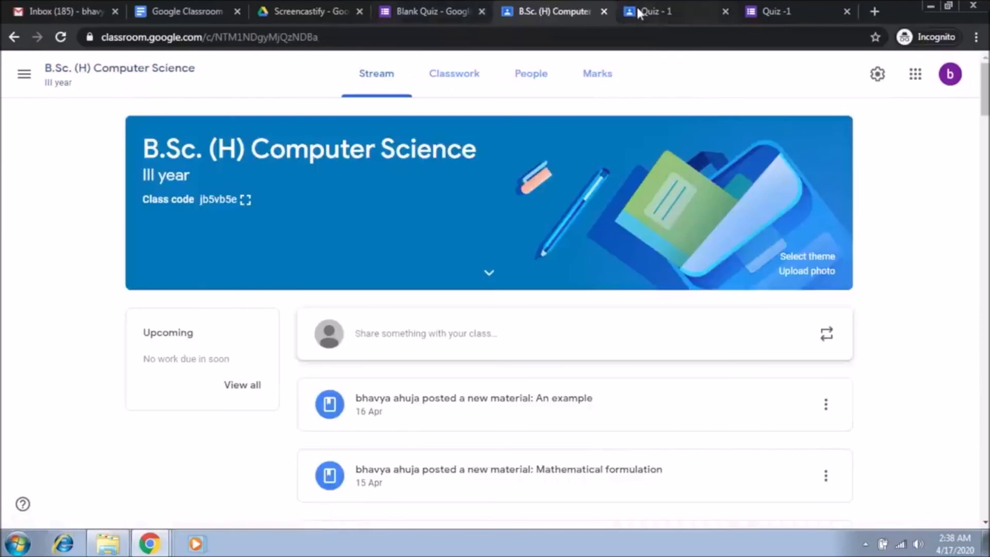
left_click(684, 9)
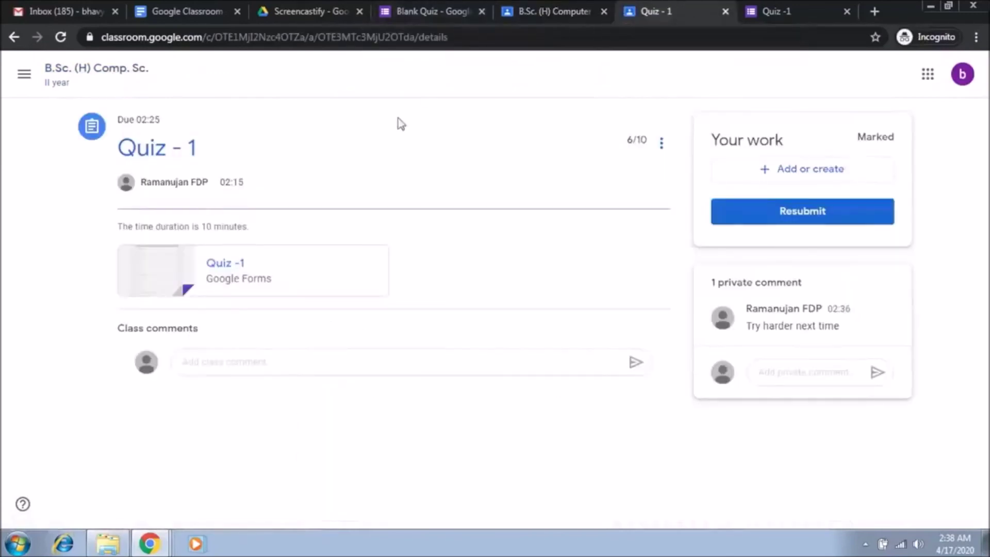
left_click(137, 69)
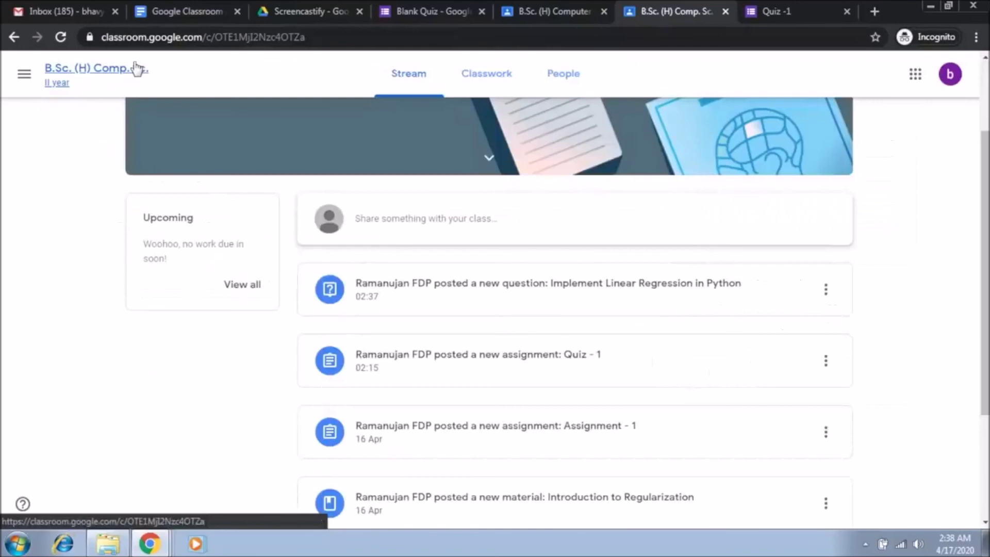
As the student, answer 'Implement Linear Regression in Python' with 'Code....' and hand it in.
left_click(408, 285)
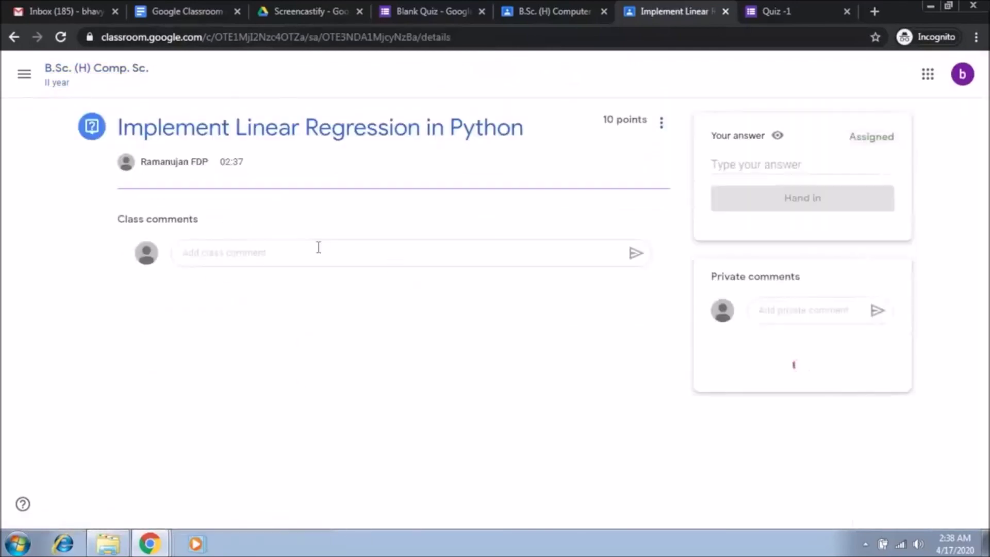
left_click(785, 166)
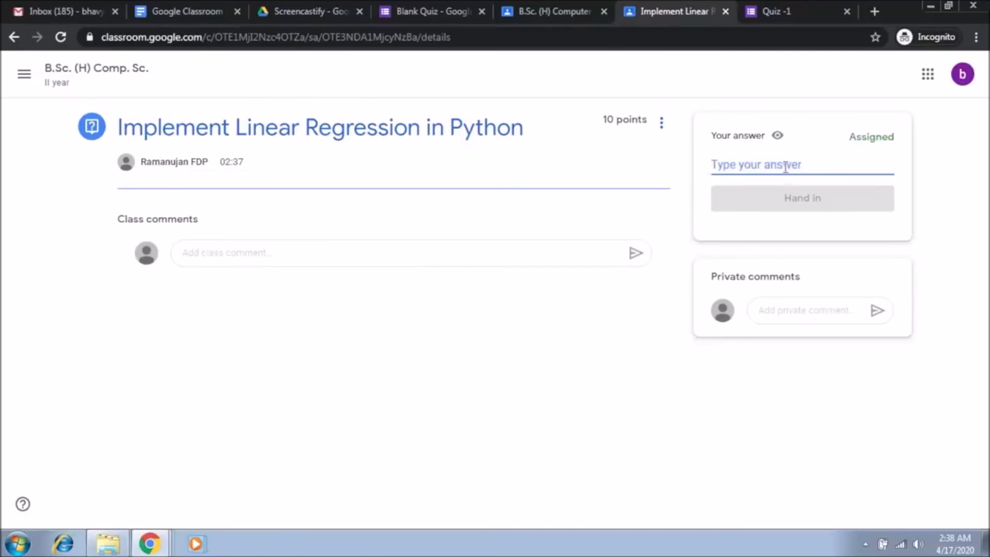
type("Cod")
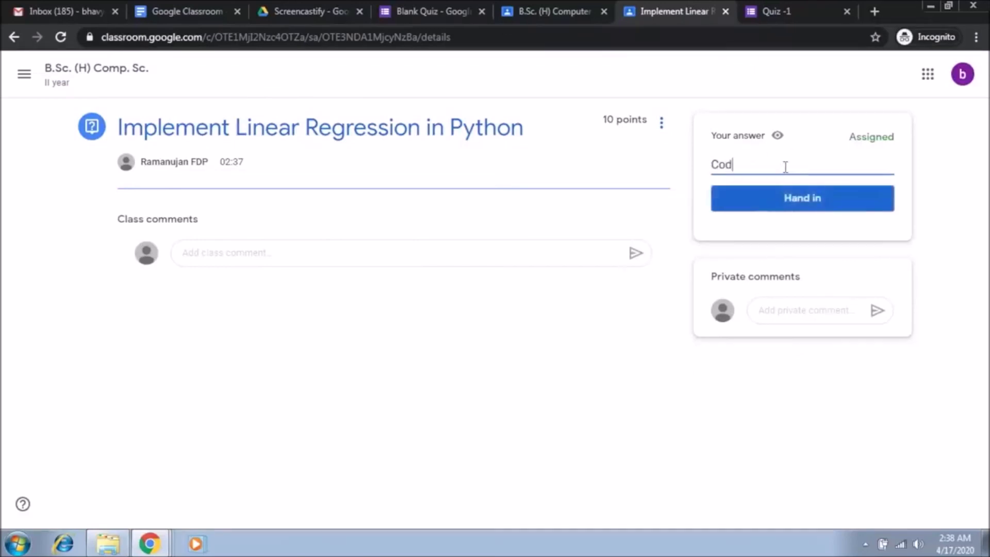
type("e....")
left_click(790, 202)
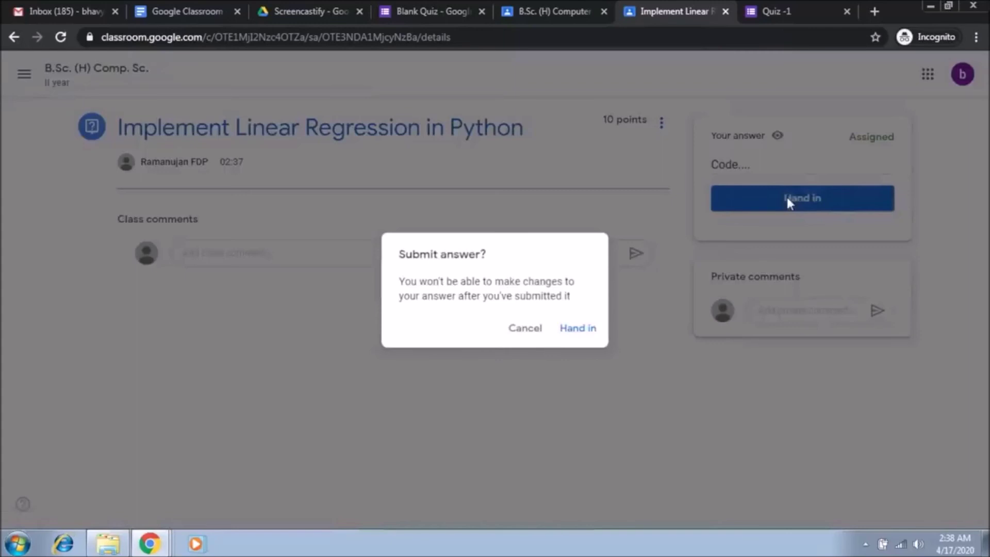
left_click(579, 328)
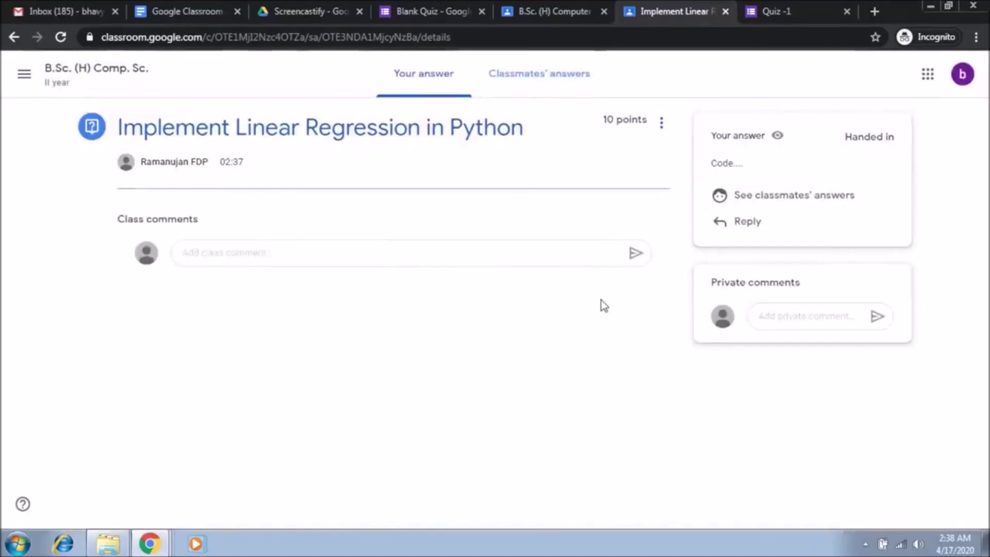
key("alt+Tab")
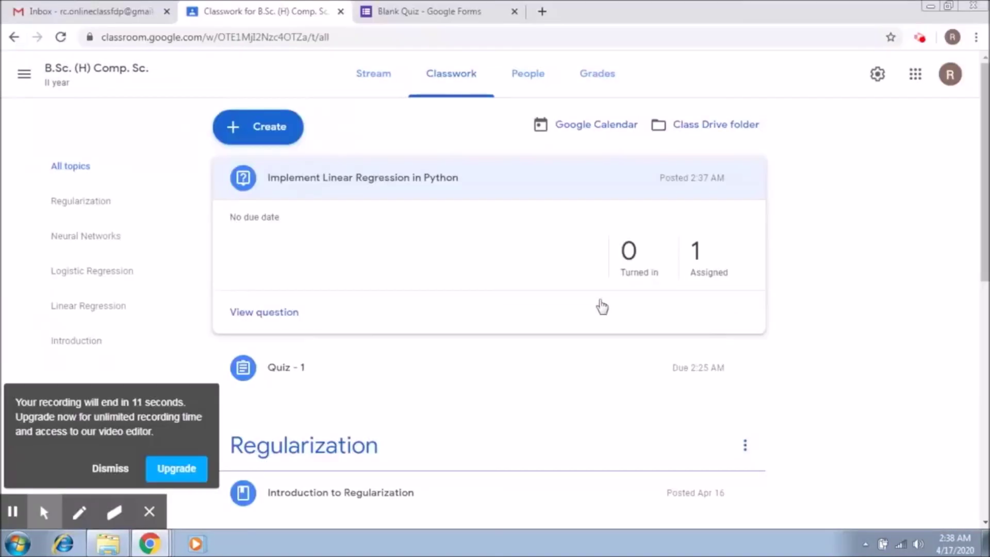
left_click(124, 434)
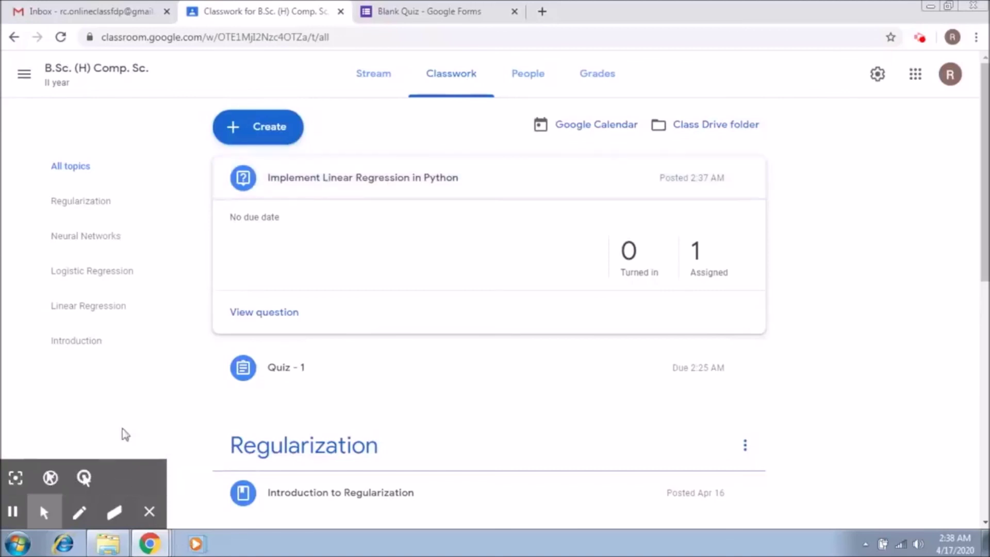